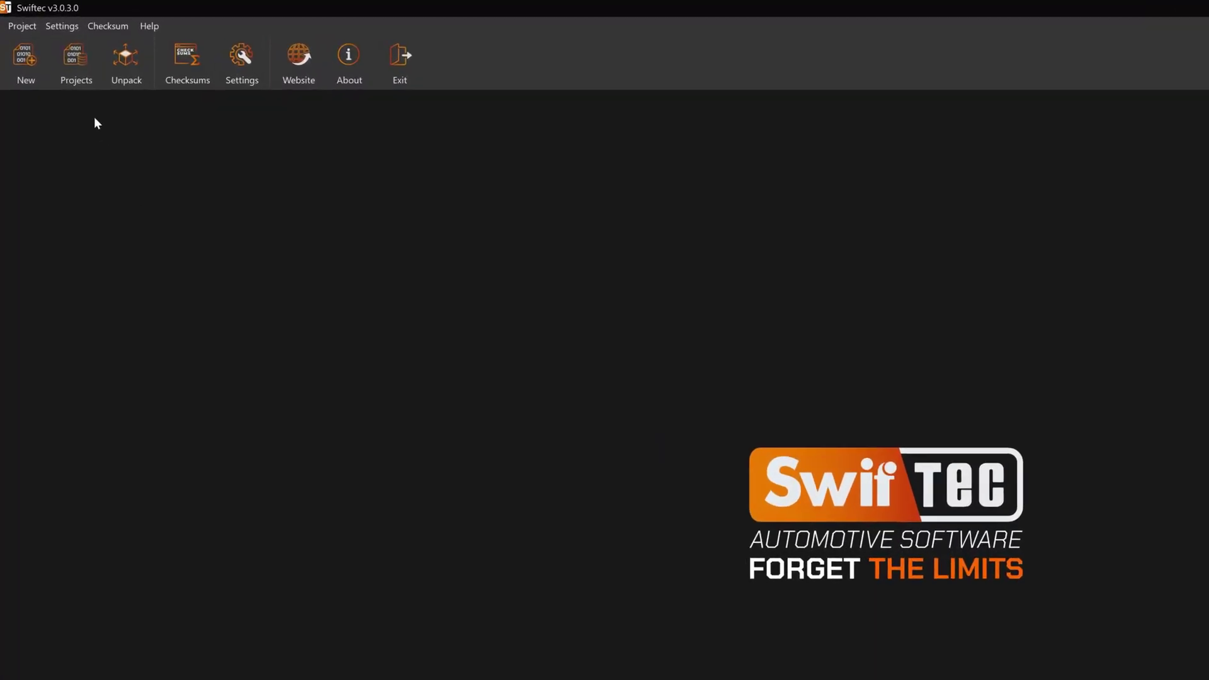
# Step: Open the saved 'DTC REMOVAL VW Golf' project from the Projects list
pyautogui.click(76, 73)
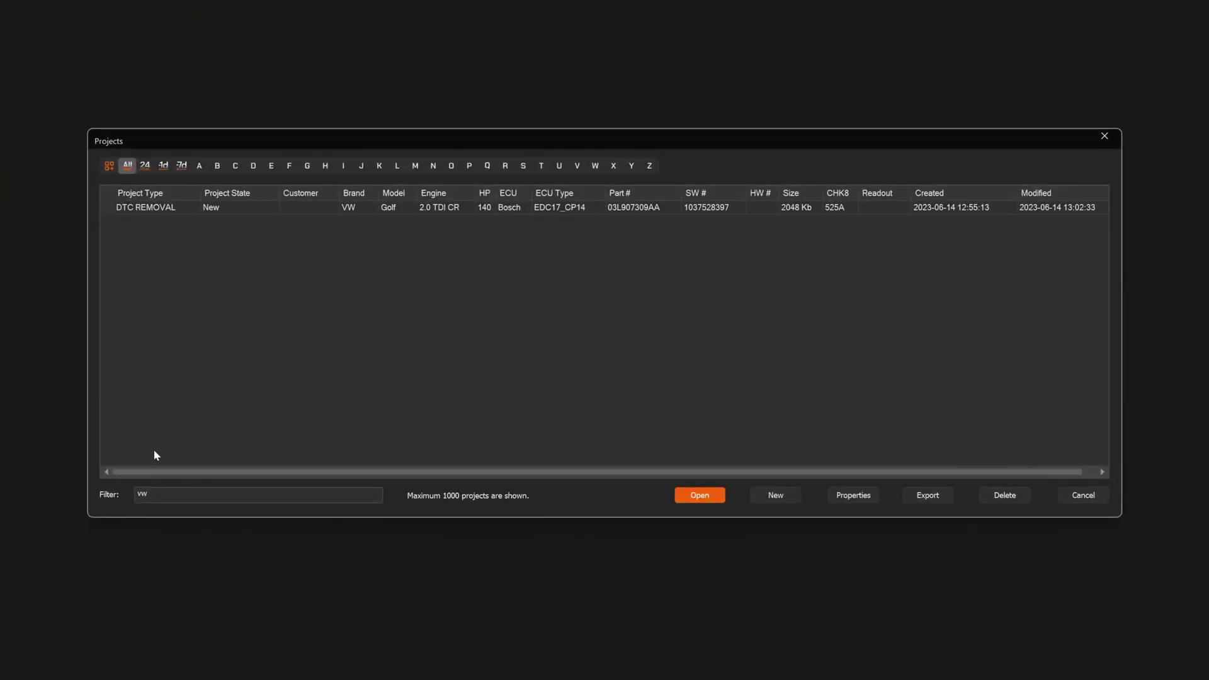
pyautogui.click(151, 210)
pyautogui.click(708, 501)
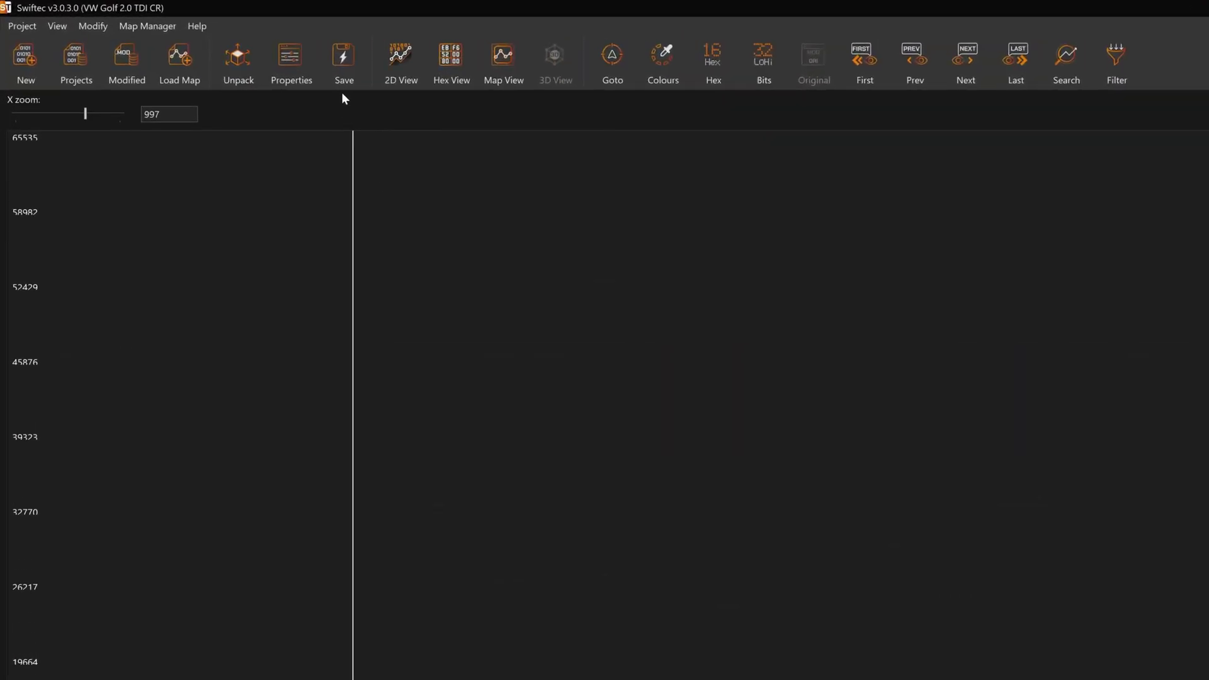
# Step: Save without checksum calculation, enable DTC Removal, and accept the responsibility warning
pyautogui.click(305, 49)
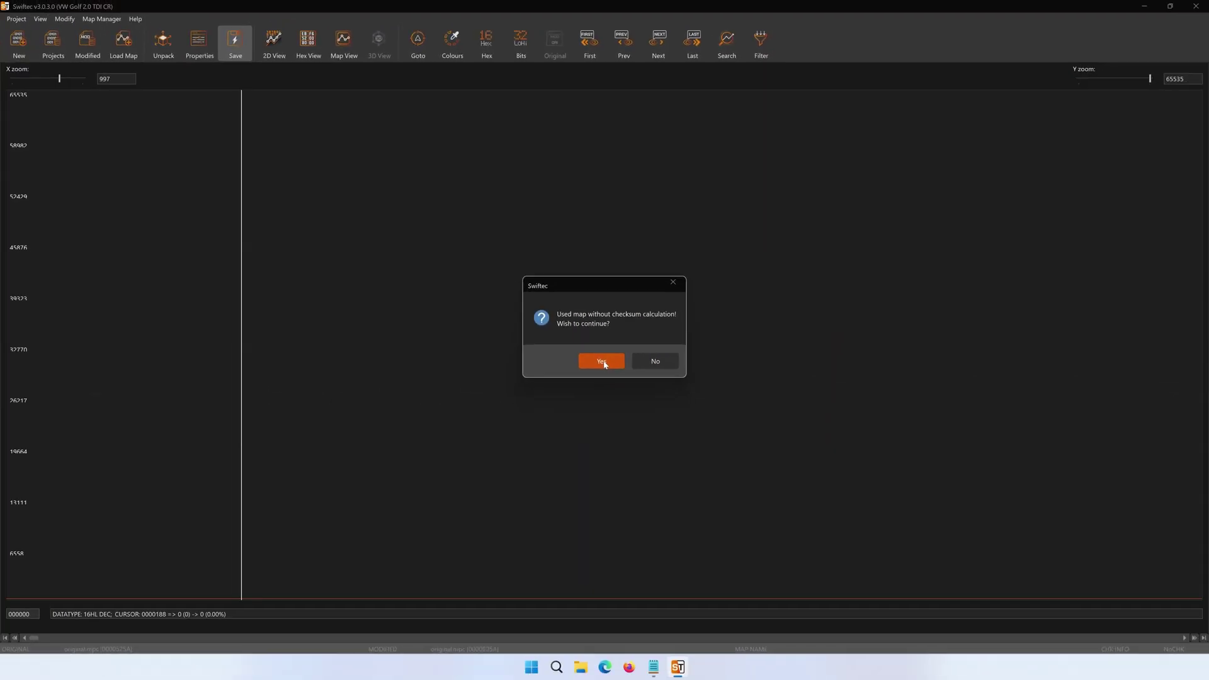
pyautogui.click(615, 439)
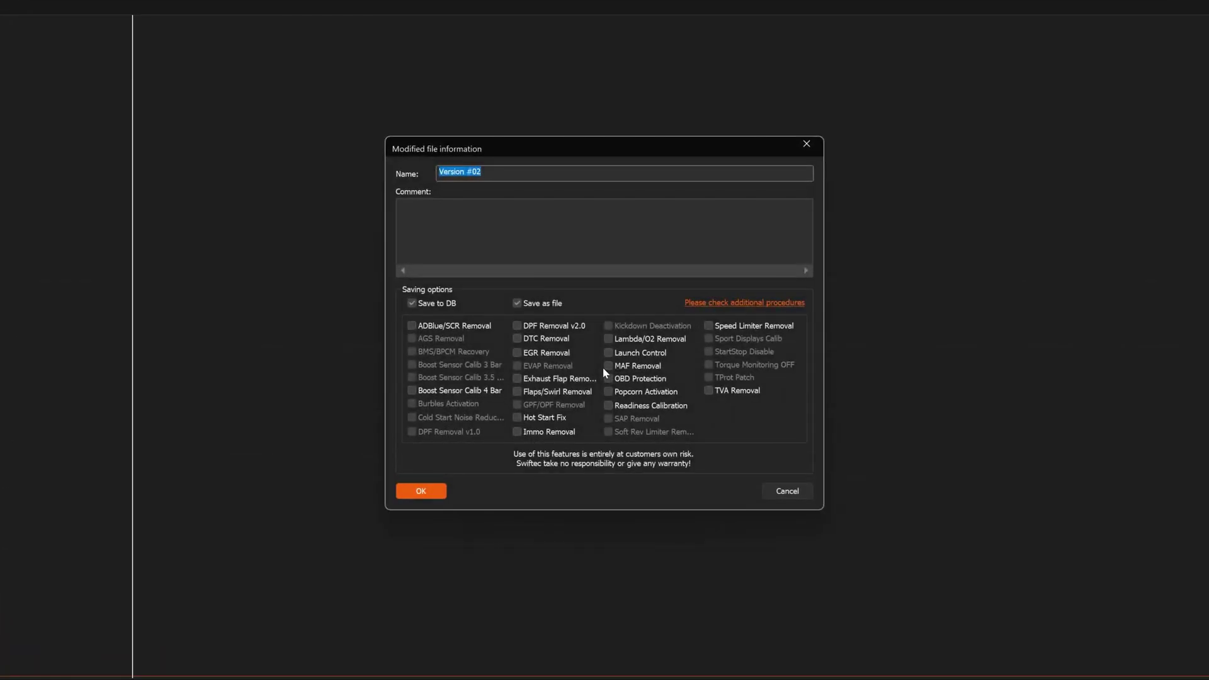
pyautogui.click(534, 344)
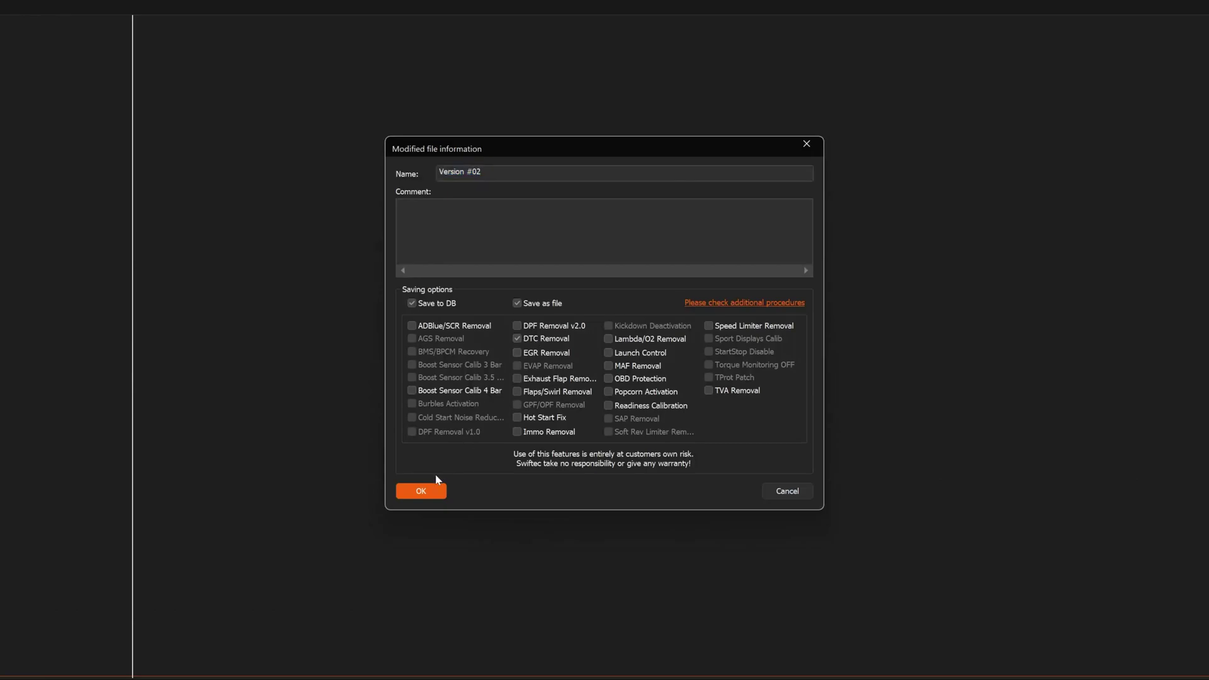
pyautogui.click(421, 493)
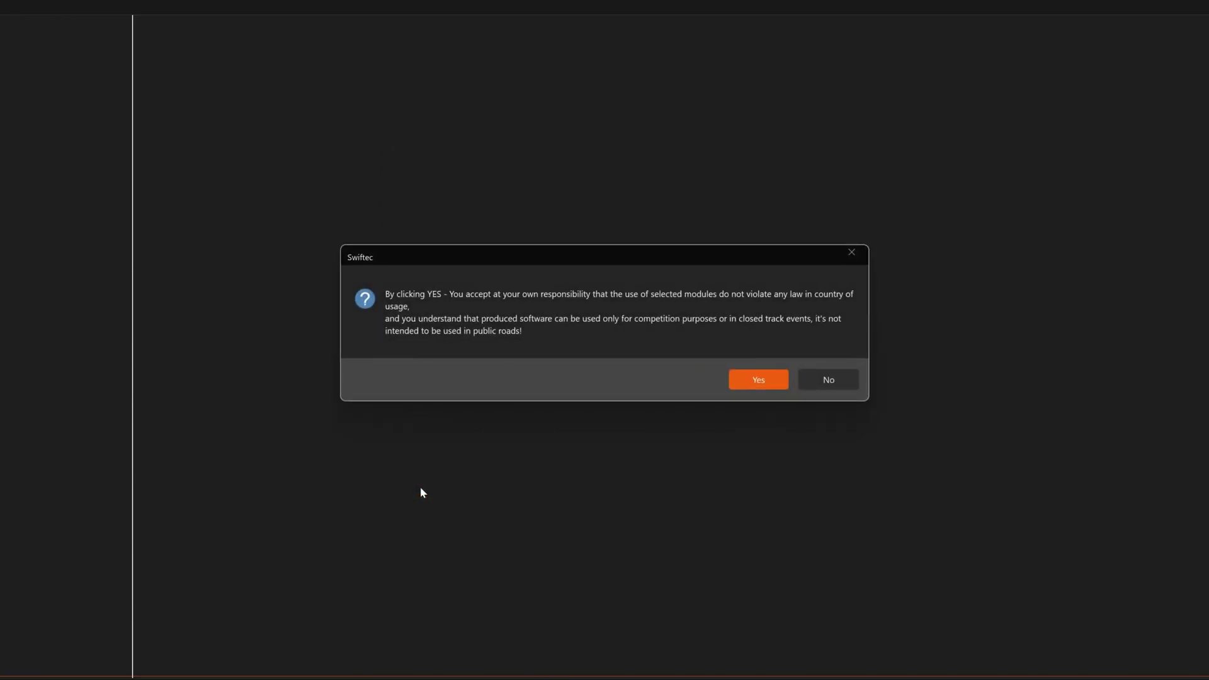
pyautogui.click(744, 381)
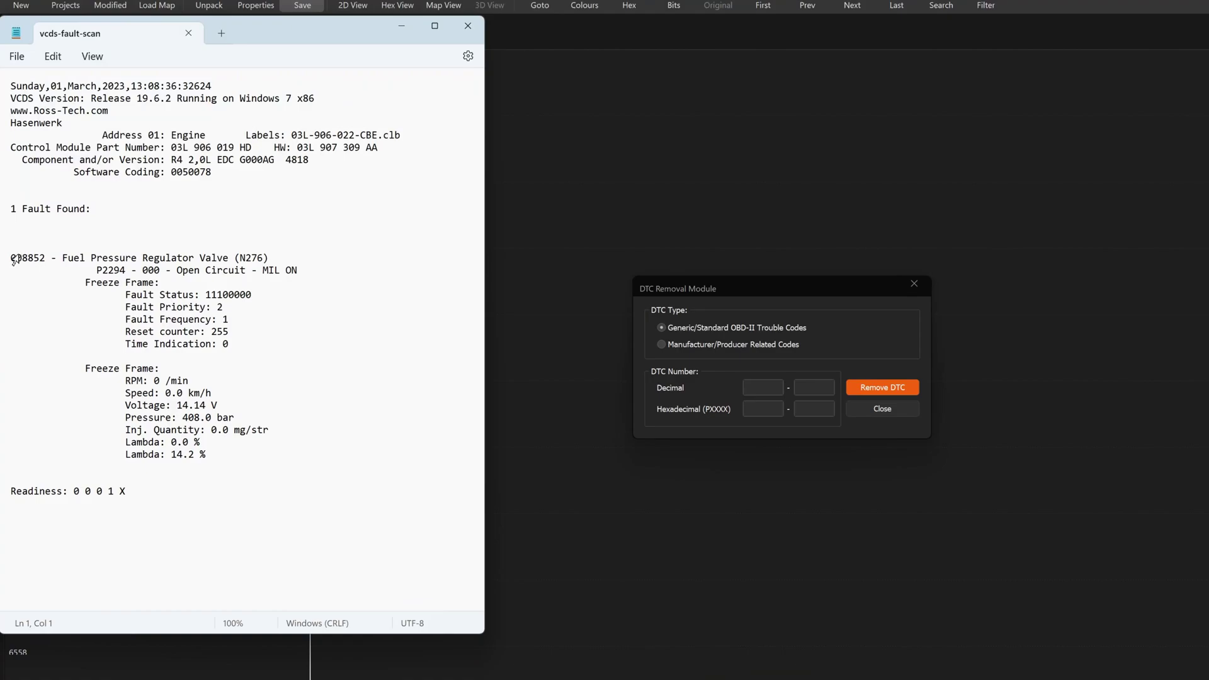
# Step: Highlight fault number 008852 in the vcds-fault-scan Notepad report
pyautogui.moveTo(13, 258); pyautogui.dragTo(49, 257)
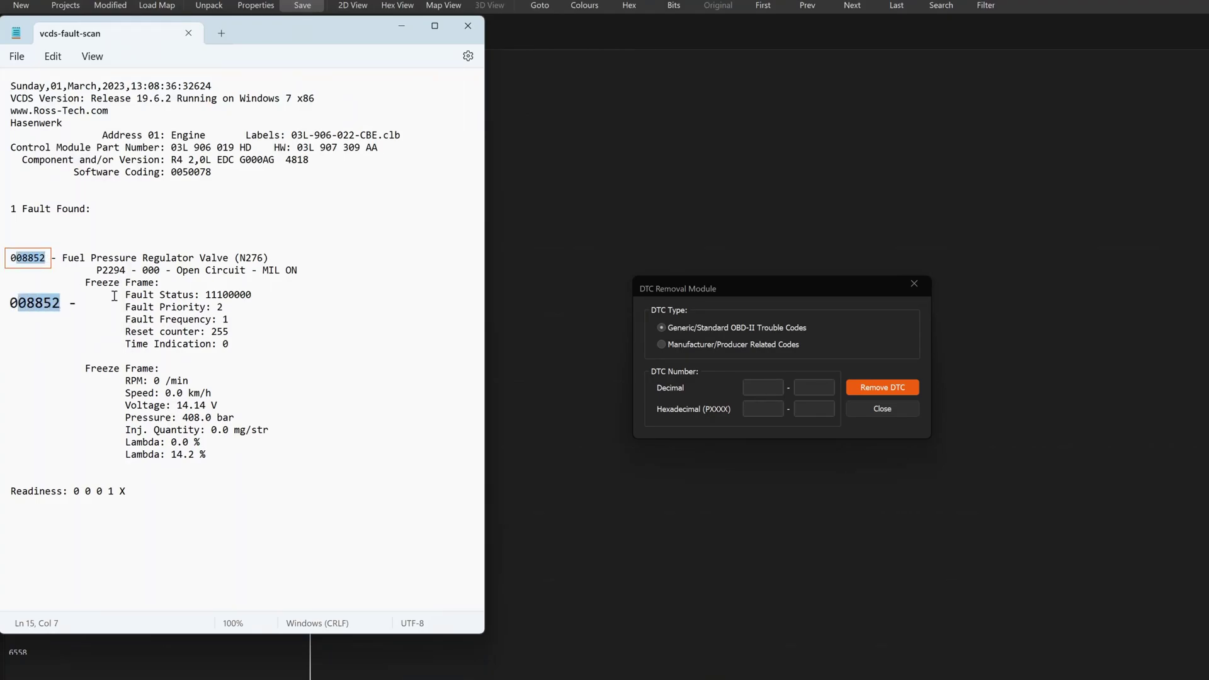
# Step: Enter decimal code 08852 in the DTC Removal Module's Decimal field
pyautogui.click(767, 385)
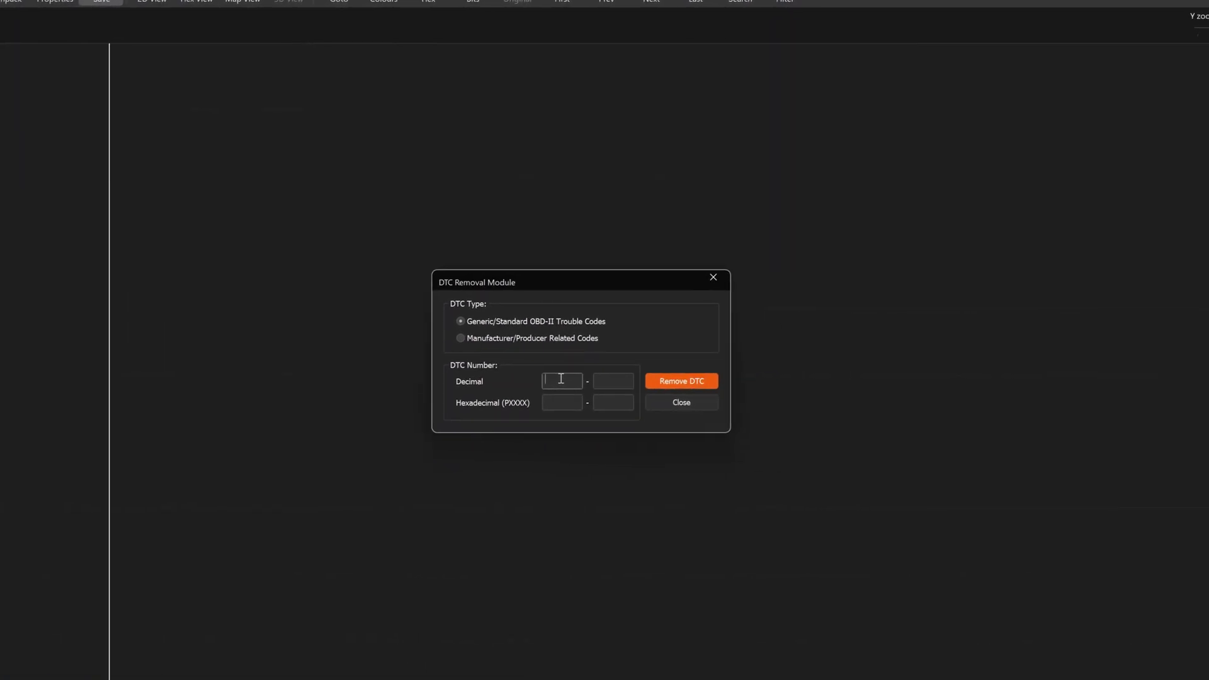
pyautogui.write('00')
pyautogui.write('85')
pyautogui.write('2')
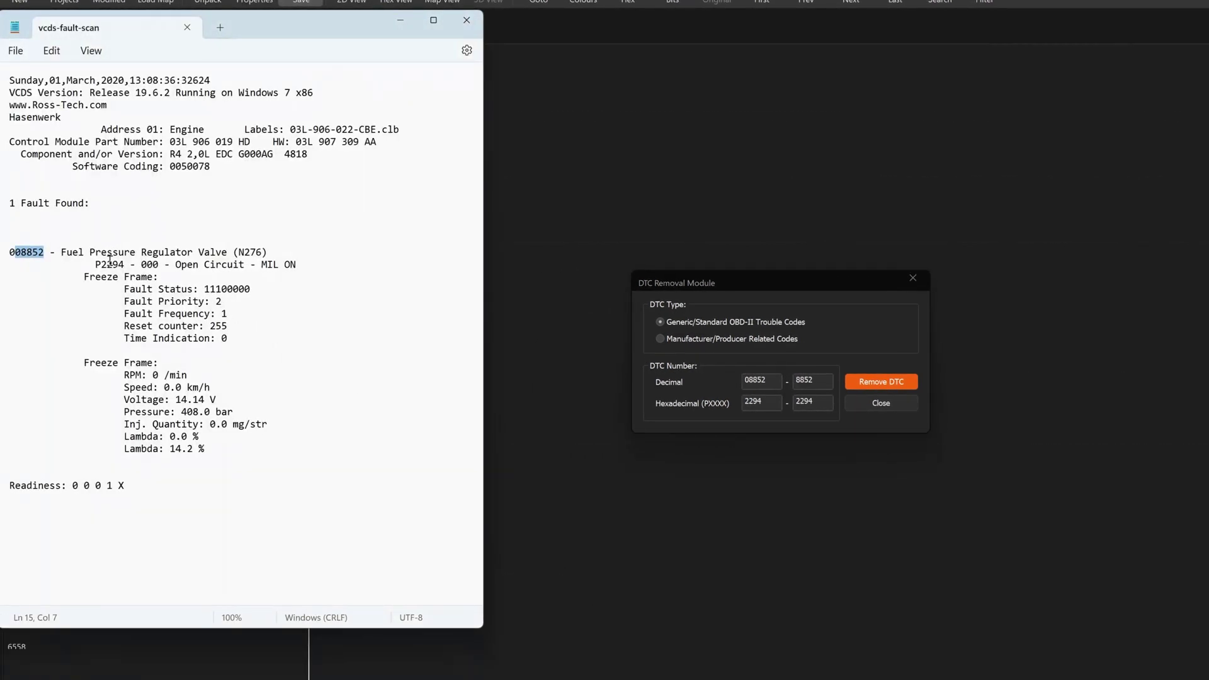
# Step: Clear the Decimal field, enter hexadecimal 2294, and remove that DTC
pyautogui.doubleClick(767, 390)
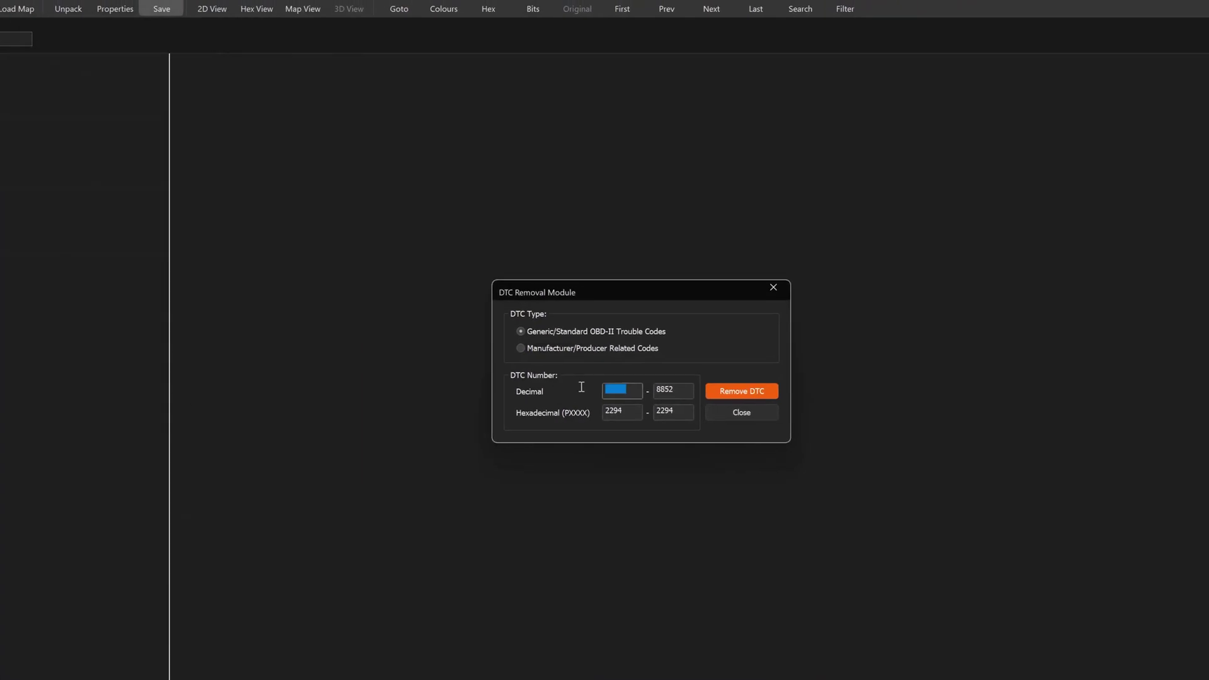
pyautogui.press('BackSpace')
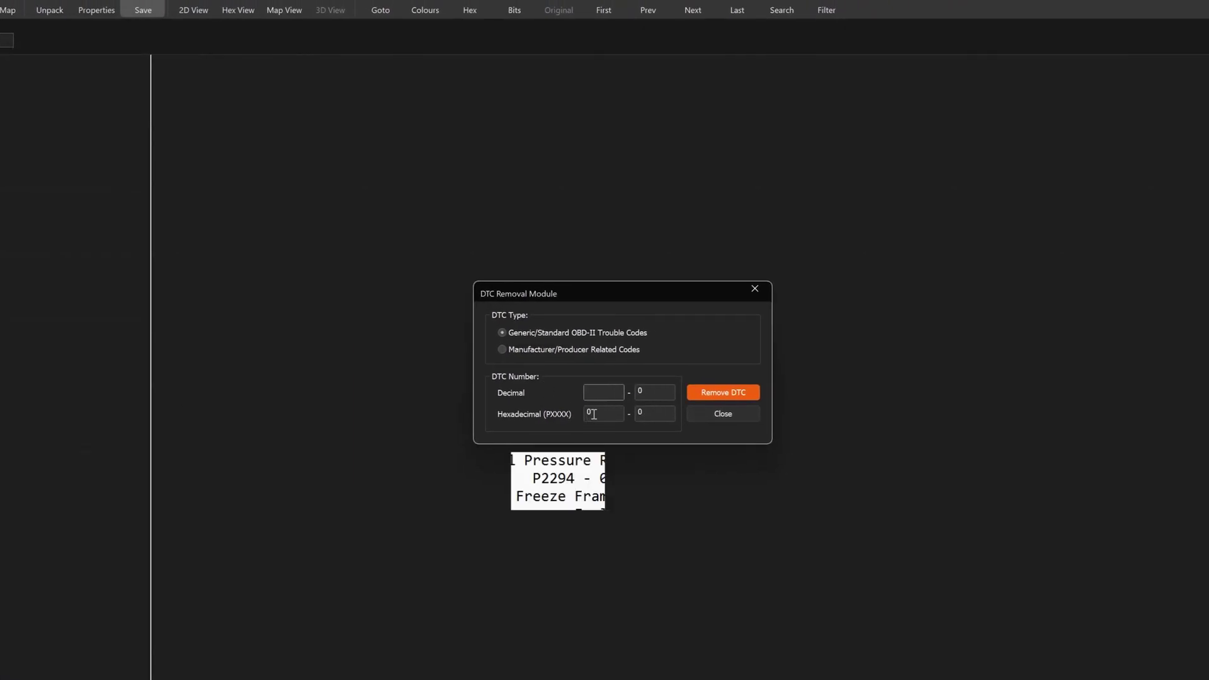
pyautogui.doubleClick(593, 414)
pyautogui.write('22')
pyautogui.write('94')
pyautogui.click(713, 394)
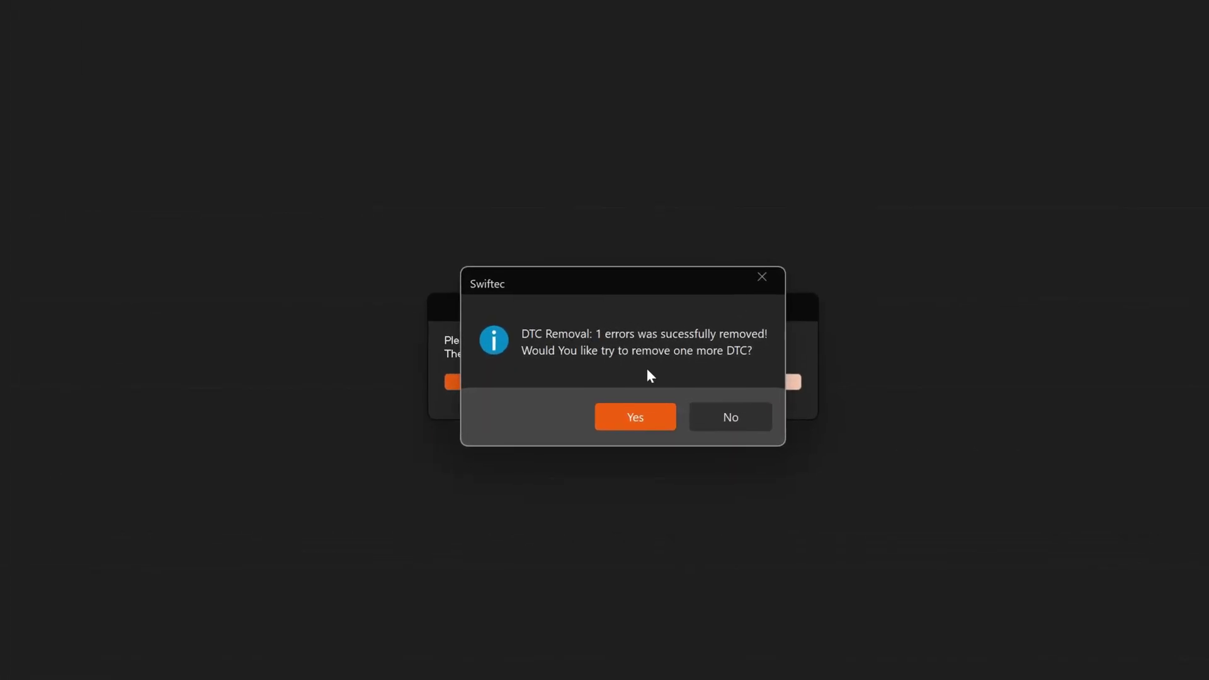
# Step: Decline removing another DTC and save in Standard 8/16 bit format
pyautogui.click(697, 408)
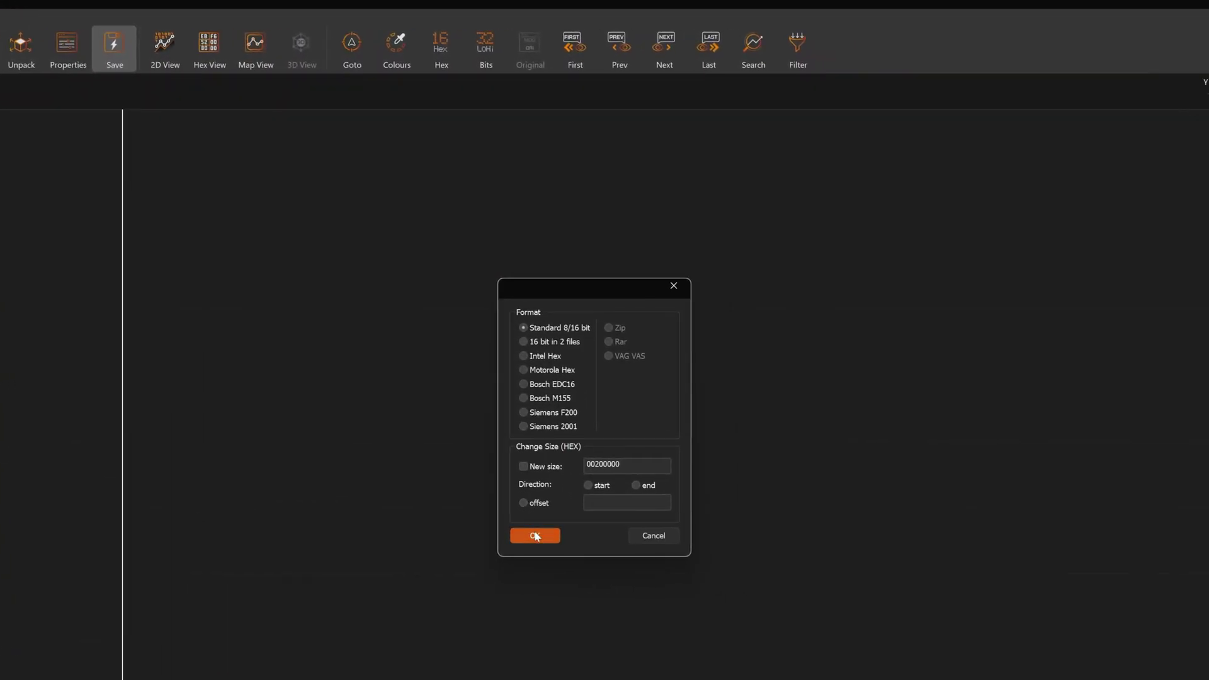
pyautogui.click(536, 538)
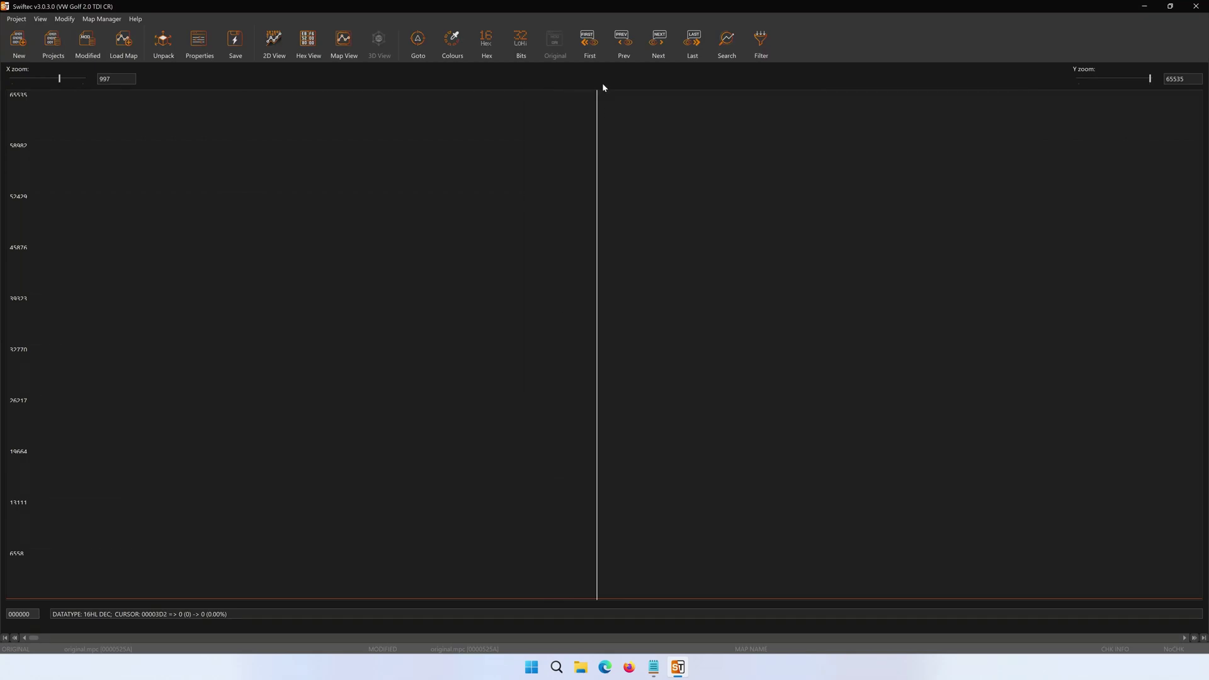
# Step: Display the saved file's data curve with its map regions in 2D View
pyautogui.click(598, 49)
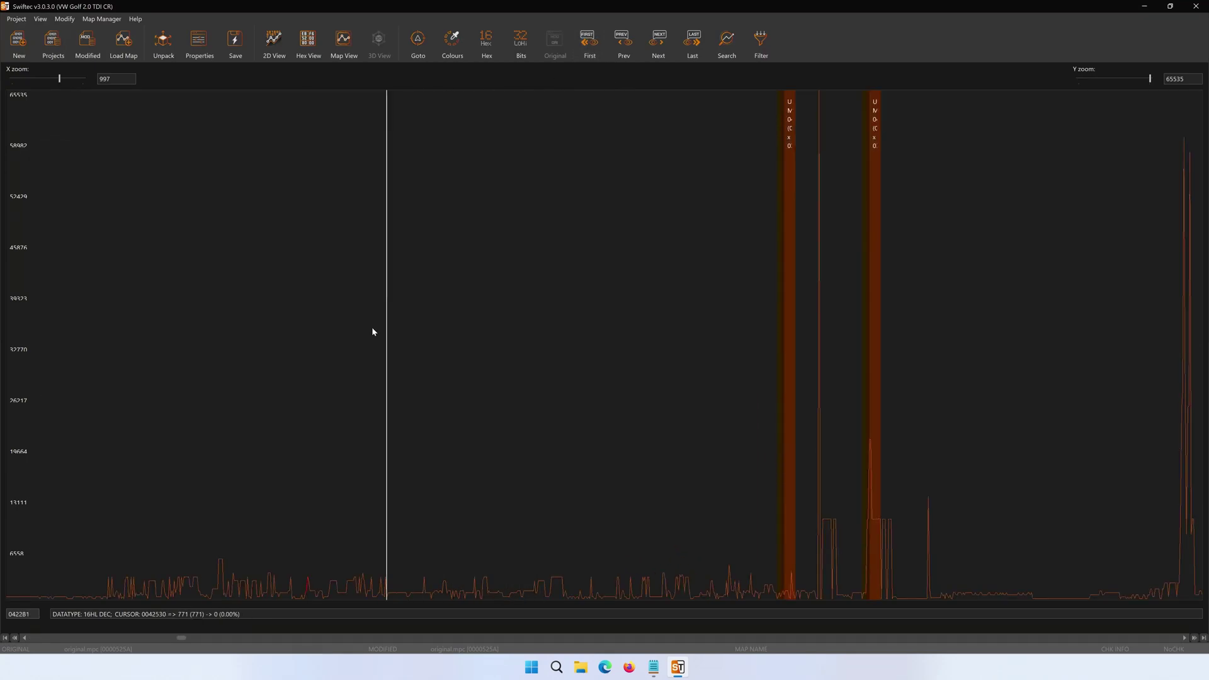